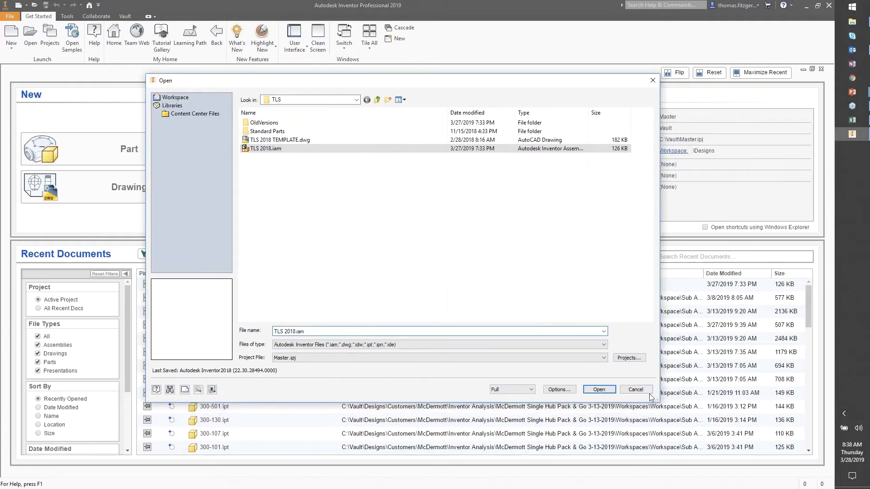
Dismiss the file opening dialog and create a new assembly from the AU2018 template LSC Template 2019.iam
left_click(635, 389)
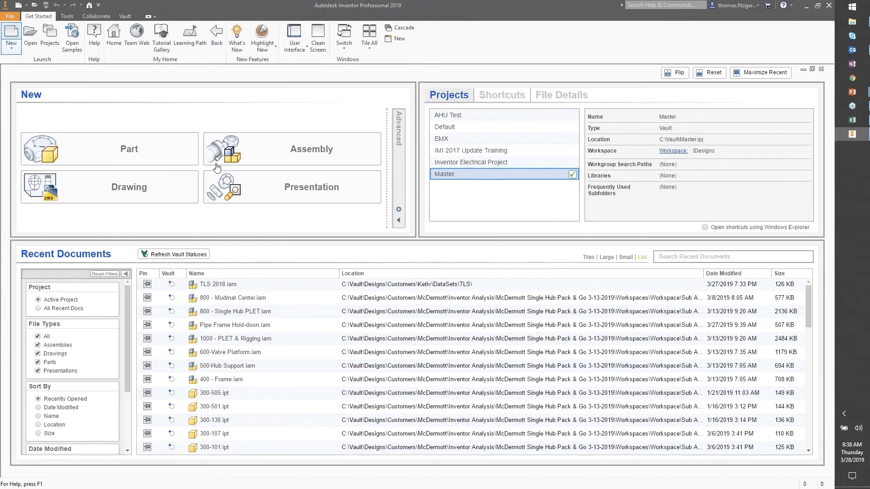
key("ctrl+n")
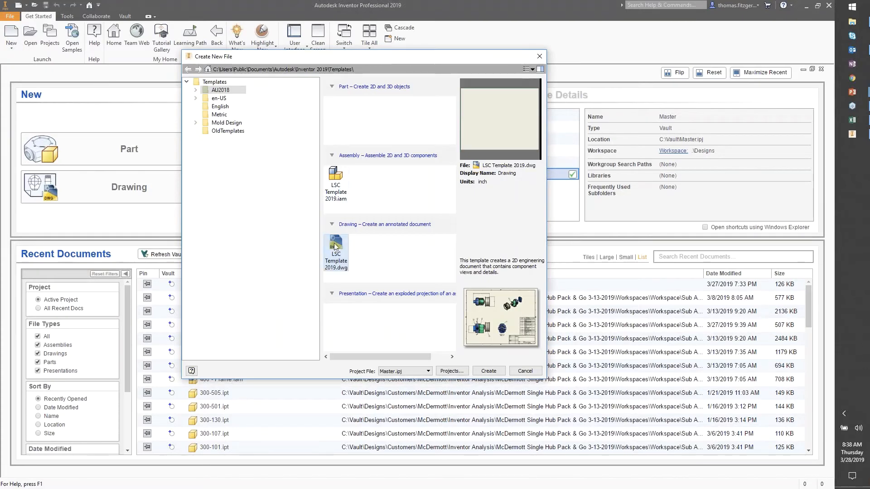
left_click(334, 181)
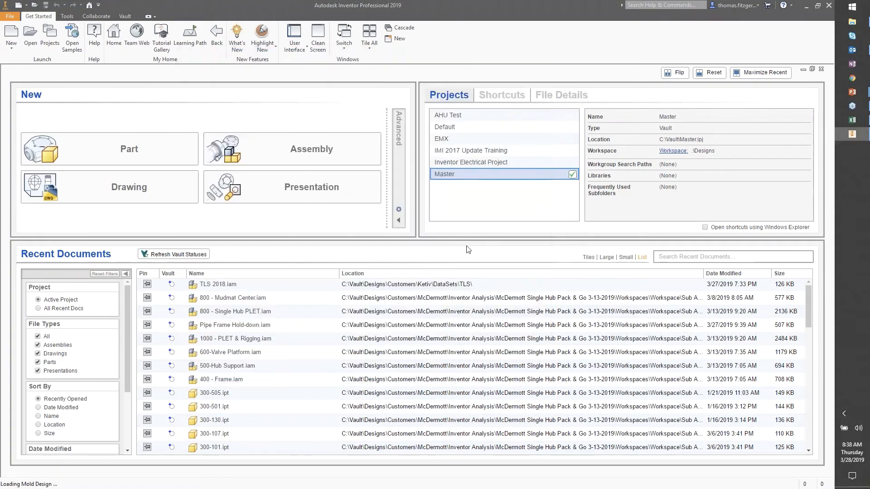
double_click(337, 182)
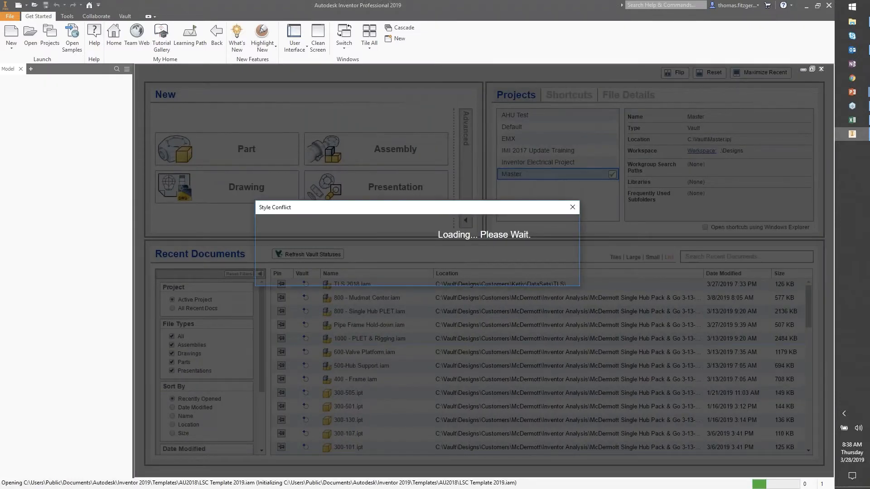
left_click(396, 276)
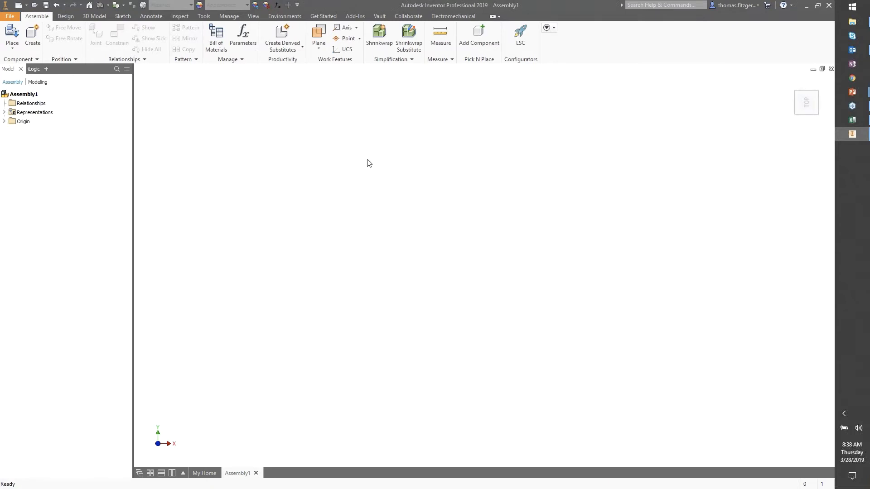
Configure a launch system with payload height 8 m, width 4 m, weight 8 metric tons, for Low Earth Orbit to the International Space Station
left_click(520, 34)
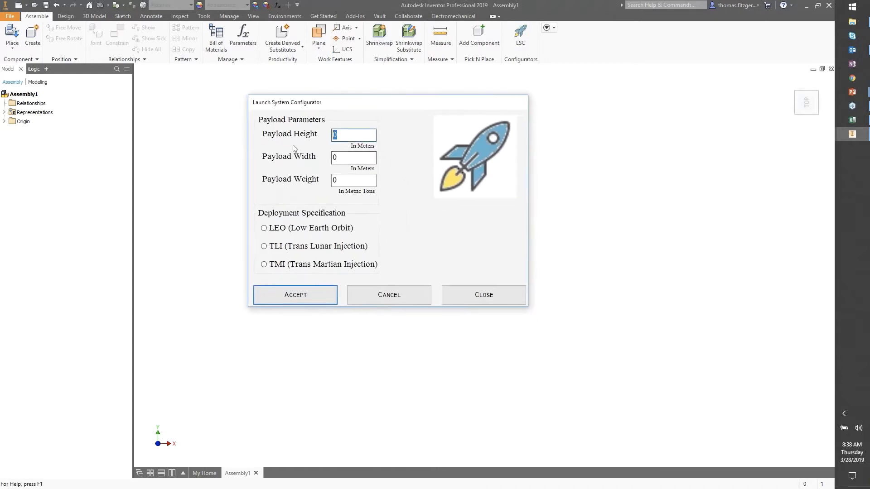
type("8")
type("4")
key("Tab")
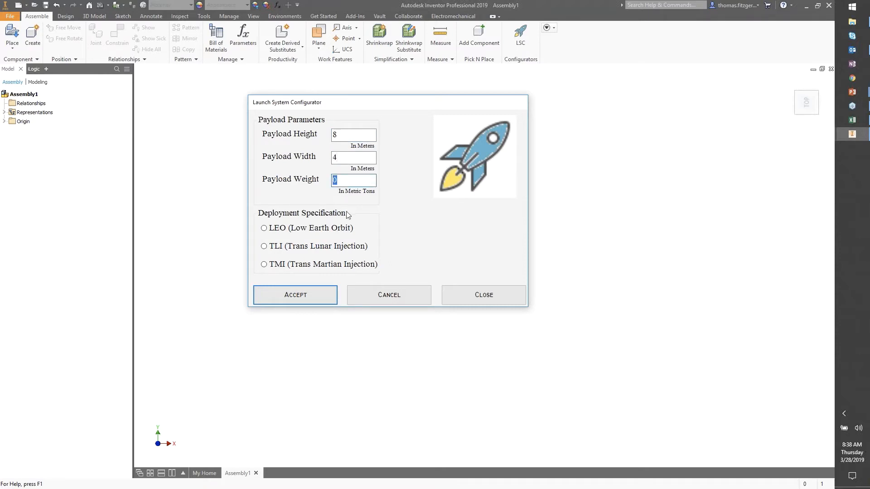
type("8")
left_click(291, 227)
left_click(437, 227)
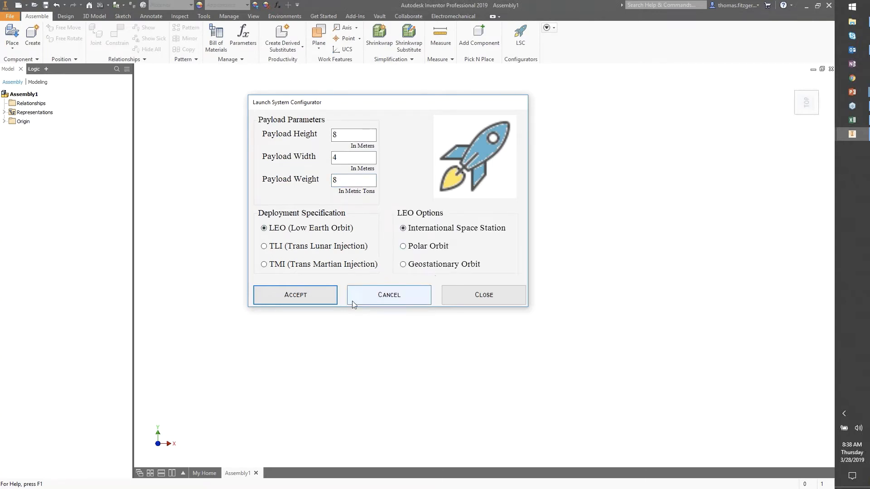
left_click(314, 300)
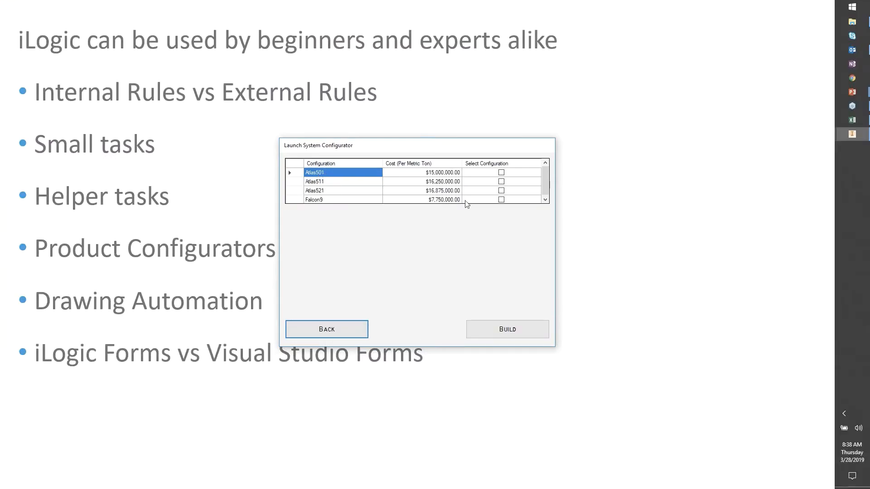
Build the Atlas521 configuration and dismiss the launch system configurator
left_click(501, 191)
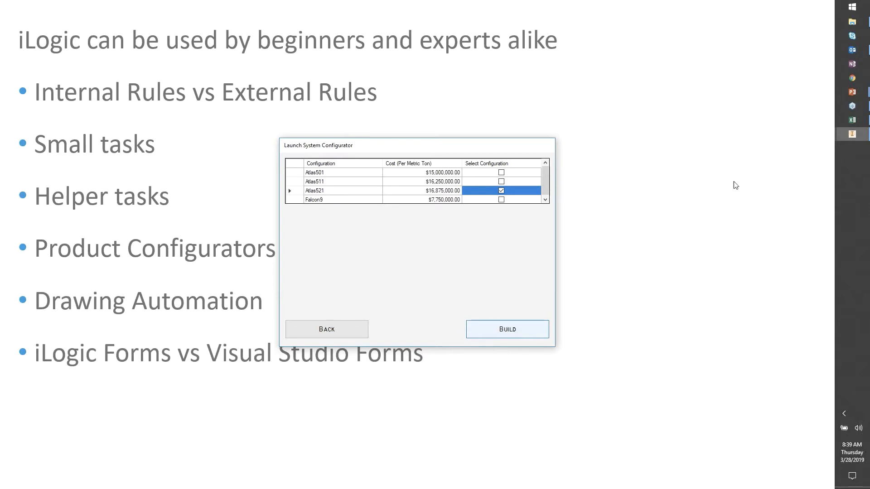
left_click(841, 137)
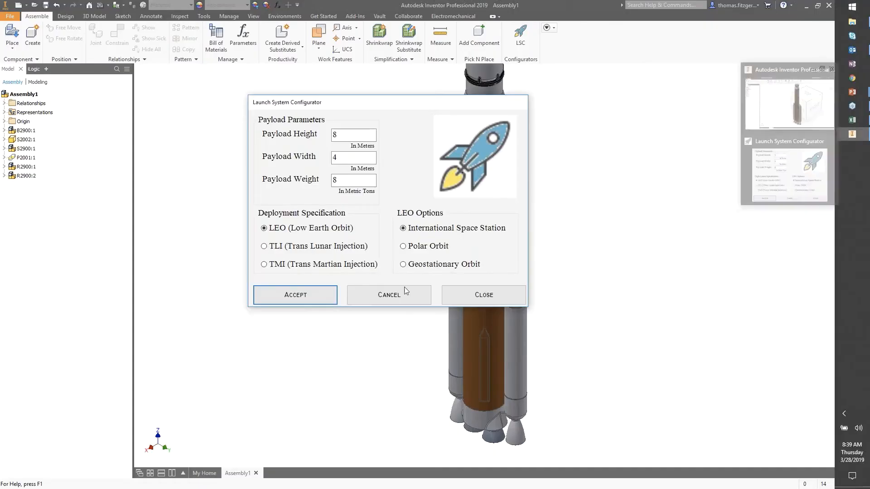
left_click(389, 295)
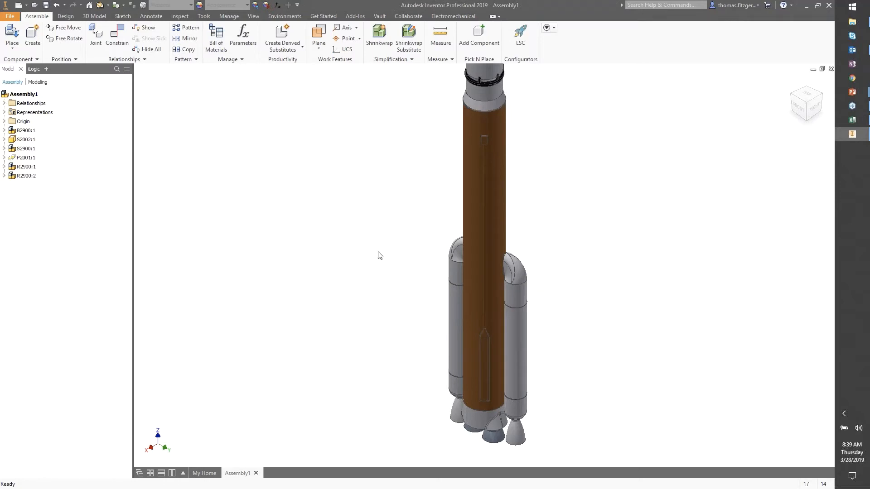
Examine the whole rocket assembly, highlighting component S2900:1 and inspecting the lower section up close
key("Home")
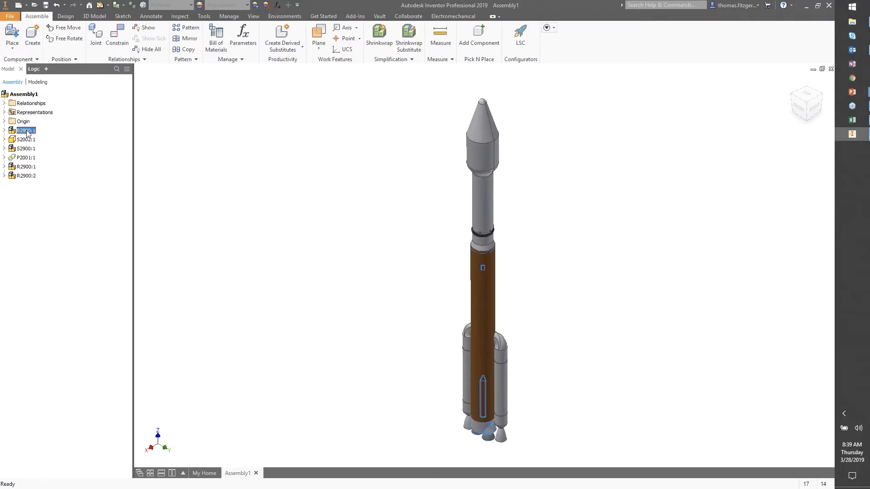
left_click(30, 149)
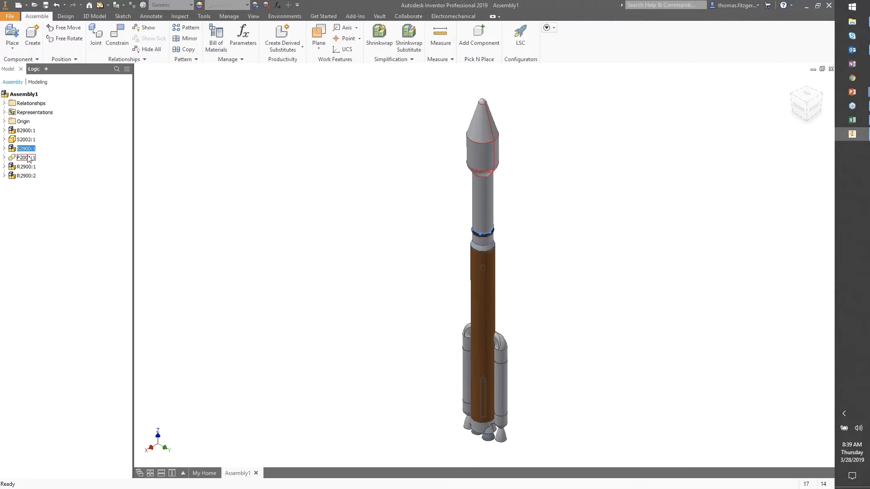
left_click(529, 170)
middle_click_drag(534, 348, 485, 294, "shift")
scroll(544, 229, "up", 3)
key("Home")
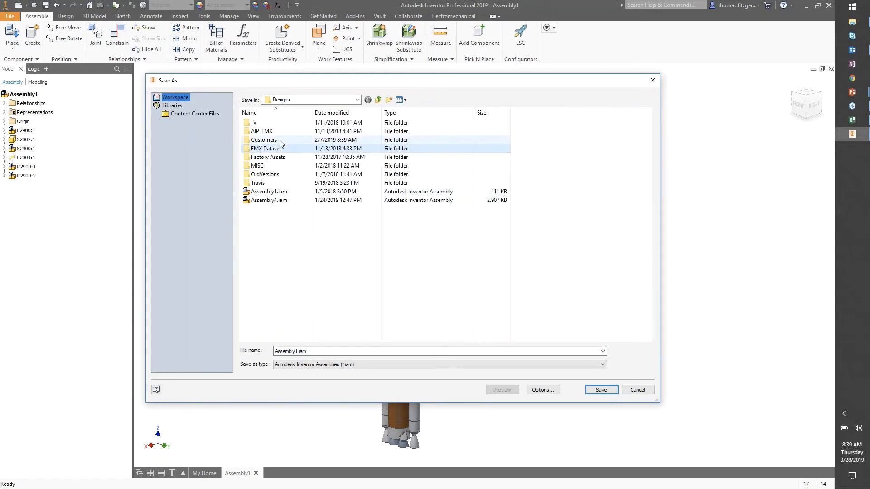
Save the assembly as Assembly1.iam in the AU 2018 folder under Customers, Autodesk University
double_click(264, 139)
scroll(281, 226, "down", 12)
scroll(281, 226, "up", 12)
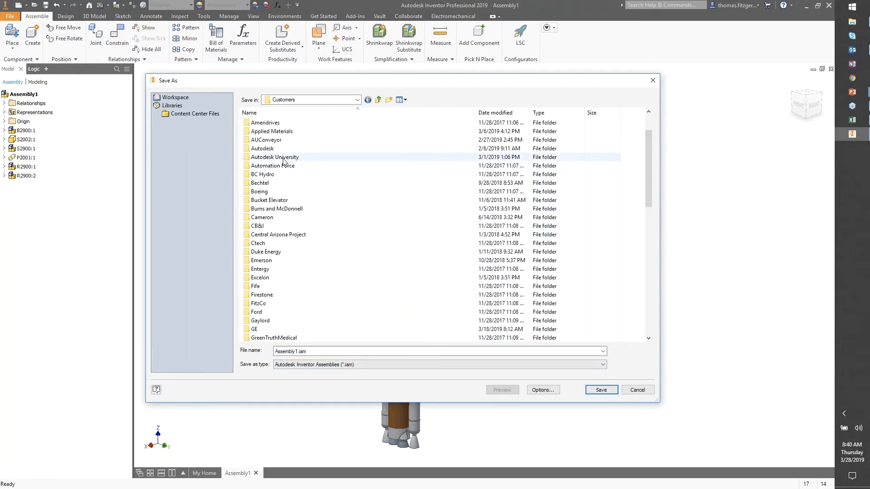
double_click(278, 157)
double_click(278, 131)
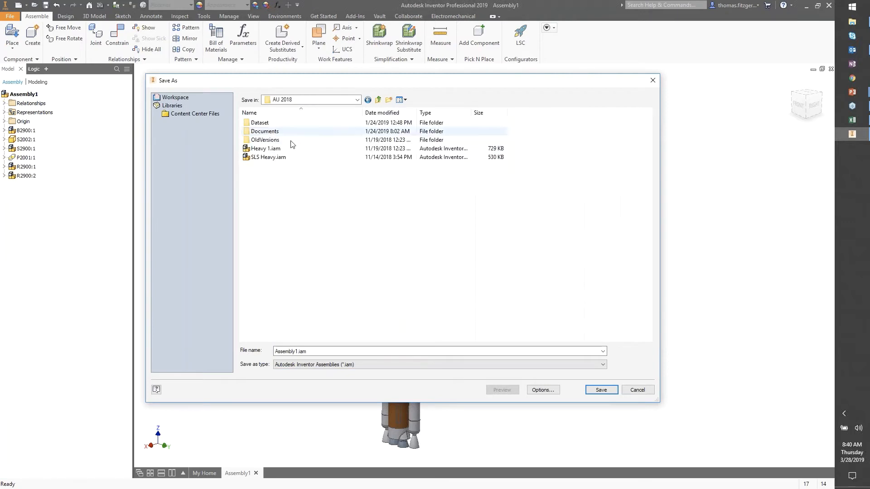
double_click(305, 352)
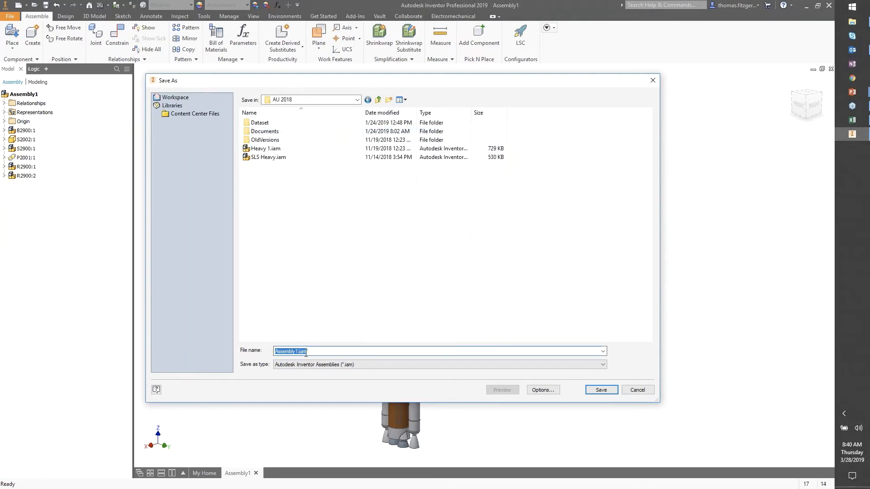
left_click(610, 391)
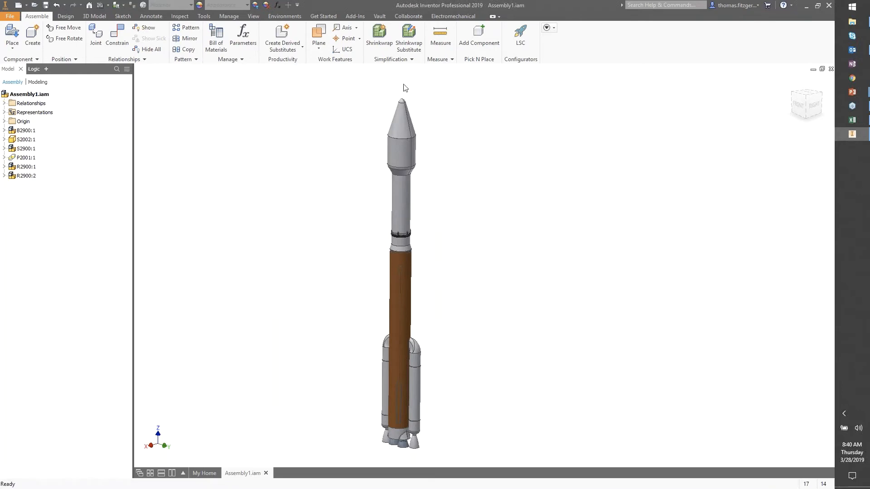
Run the assembly's Create Drawing rule with LSC Template 2019.dwg from the AU2018 templates, and open the generated drawing
left_click(35, 69)
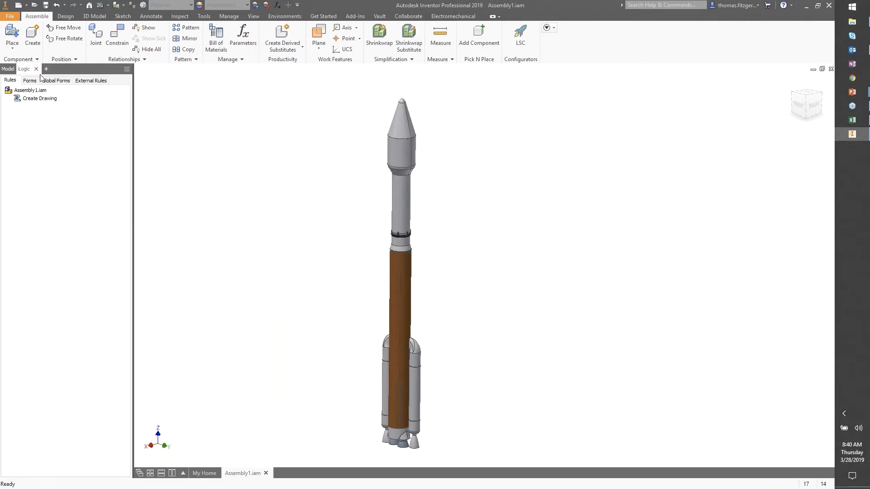
right_click(43, 100)
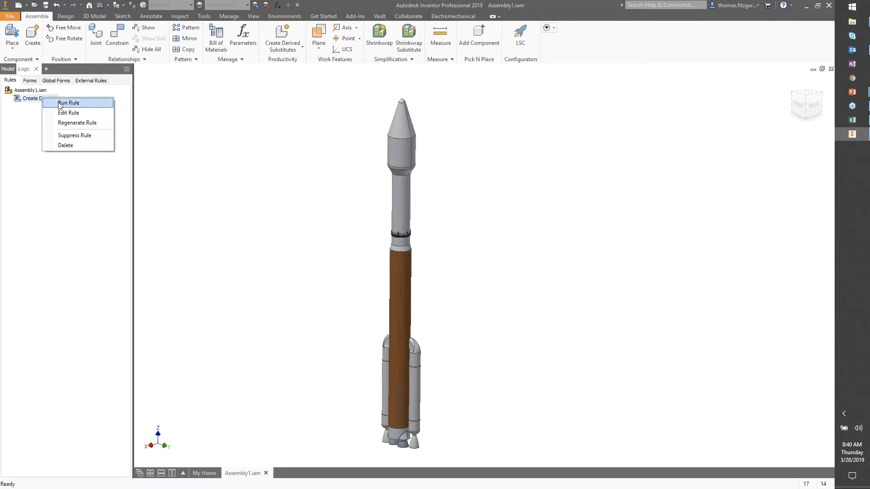
left_click(53, 101)
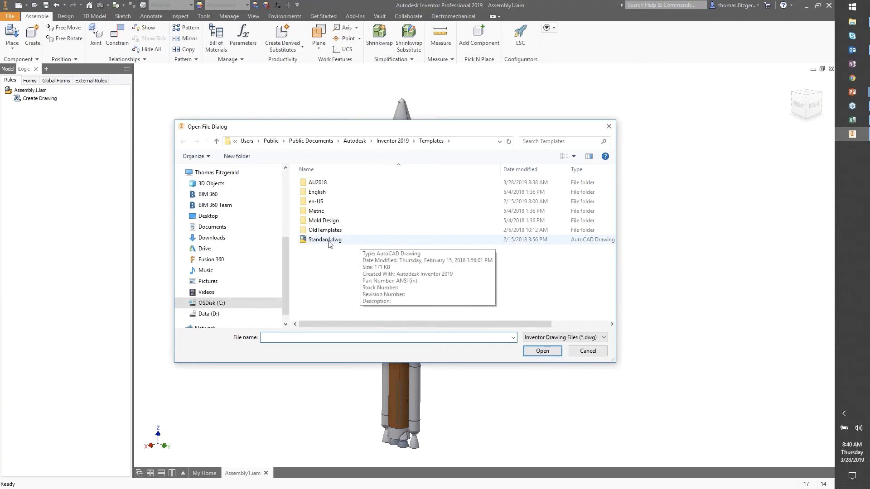
double_click(324, 183)
left_click(346, 193)
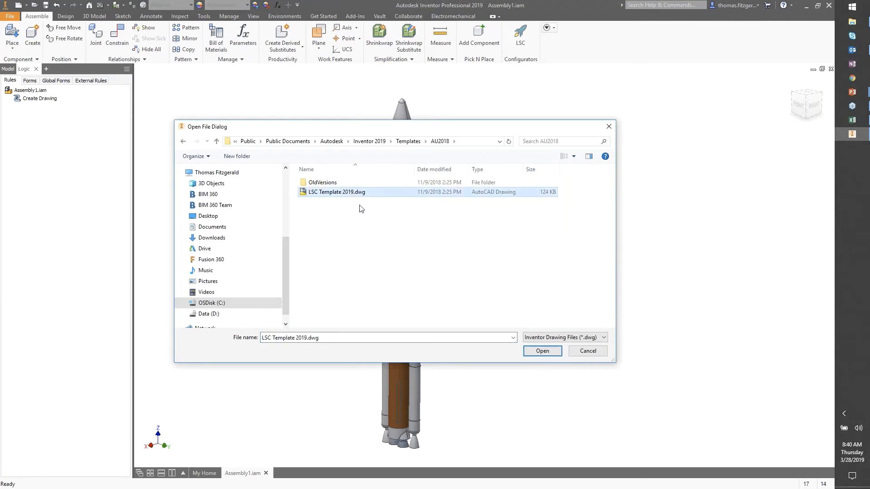
left_click(540, 352)
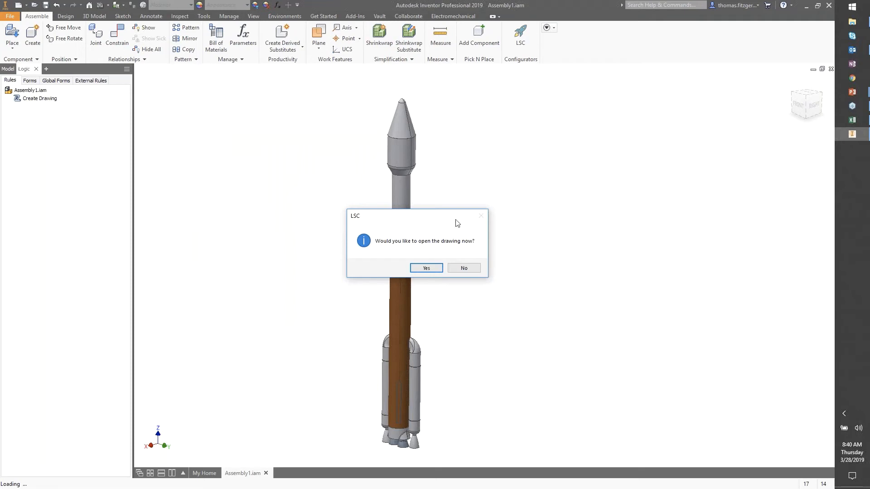
left_click(427, 269)
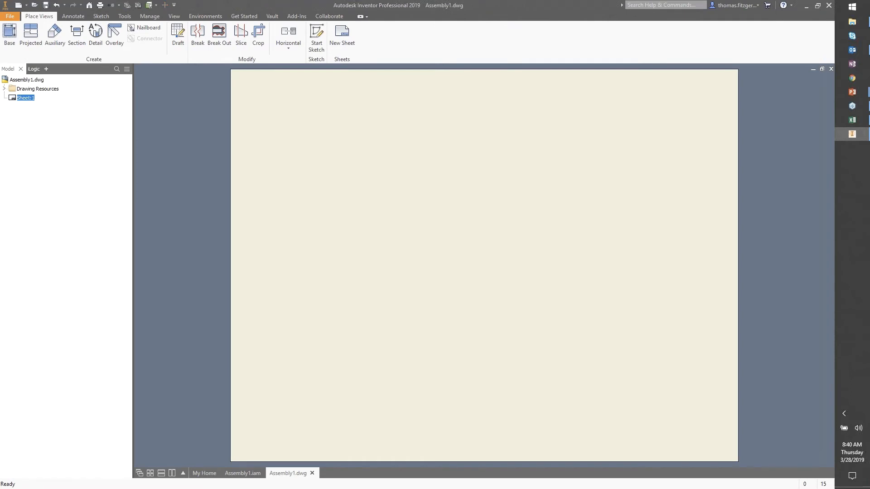
Run the Create Sheets iLogic rule in Assembly1.dwg to generate the rocket's drawing
left_click(35, 70)
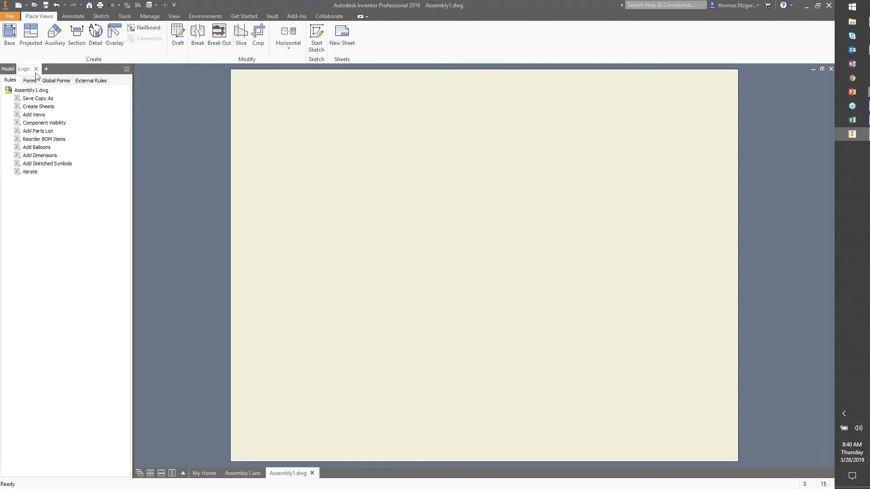
right_click(40, 100)
left_click(38, 107)
right_click(35, 108)
left_click(59, 112)
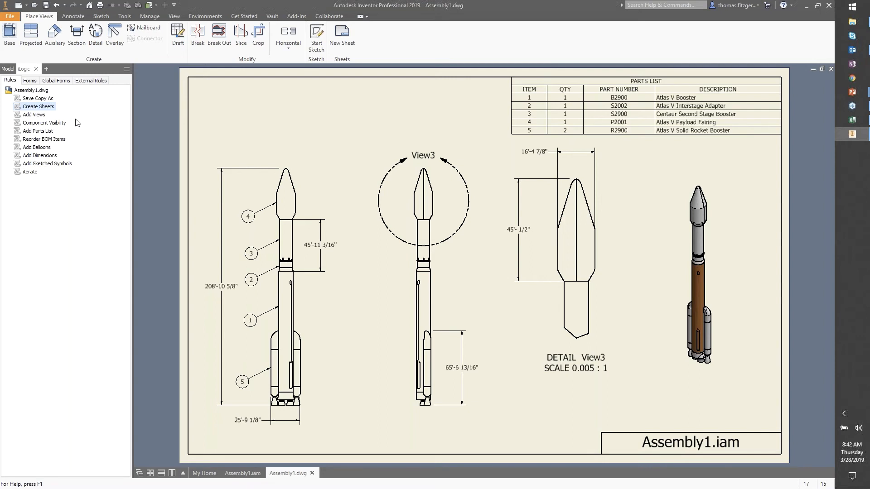
Review the drawing's rules from Add Views through Add Sketched Symbols alongside the generated rocket sheet
left_click(42, 116)
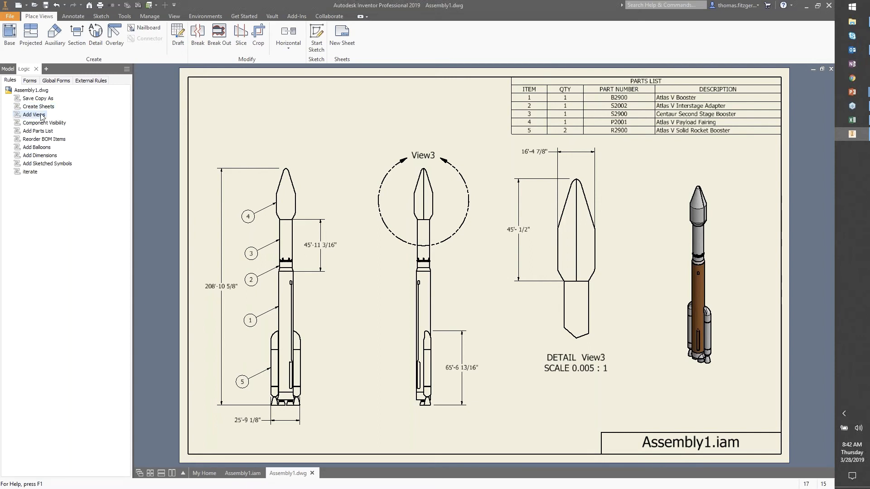
left_click(44, 123)
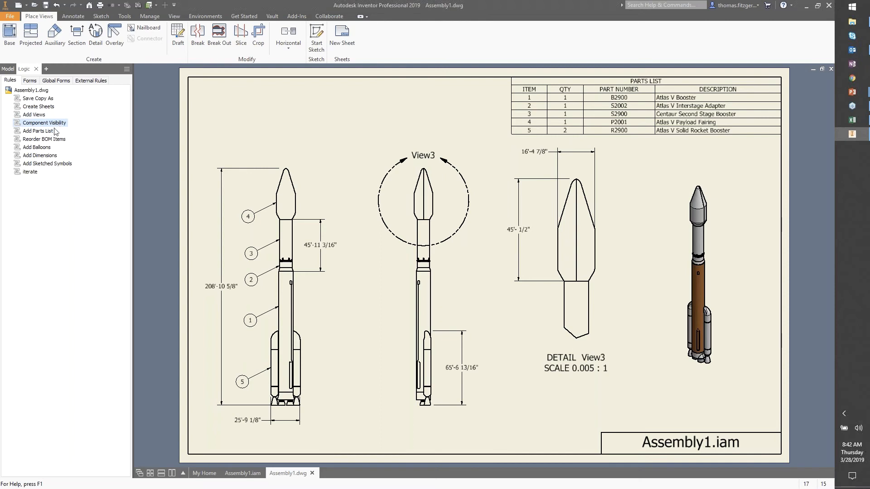
left_click(49, 131)
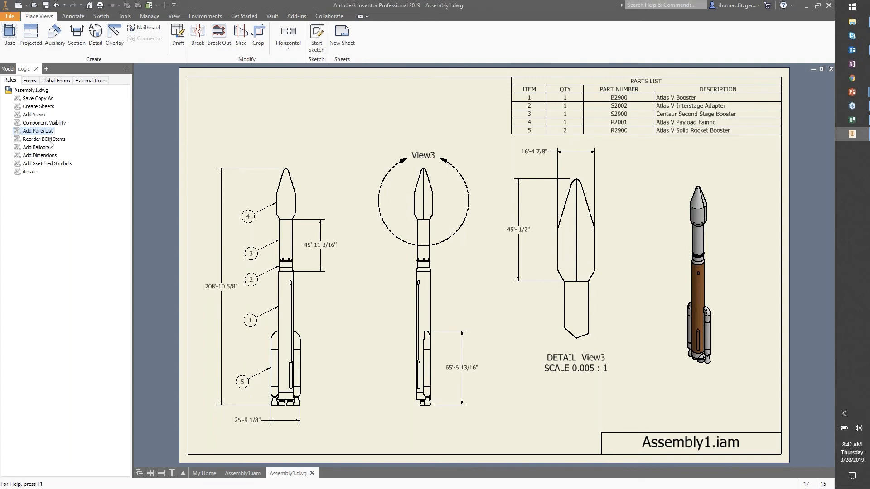
left_click(49, 147)
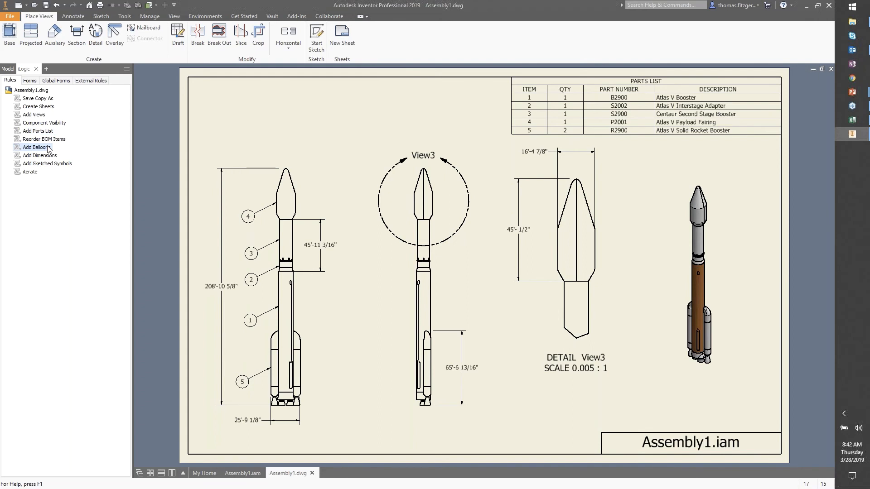
left_click(52, 158)
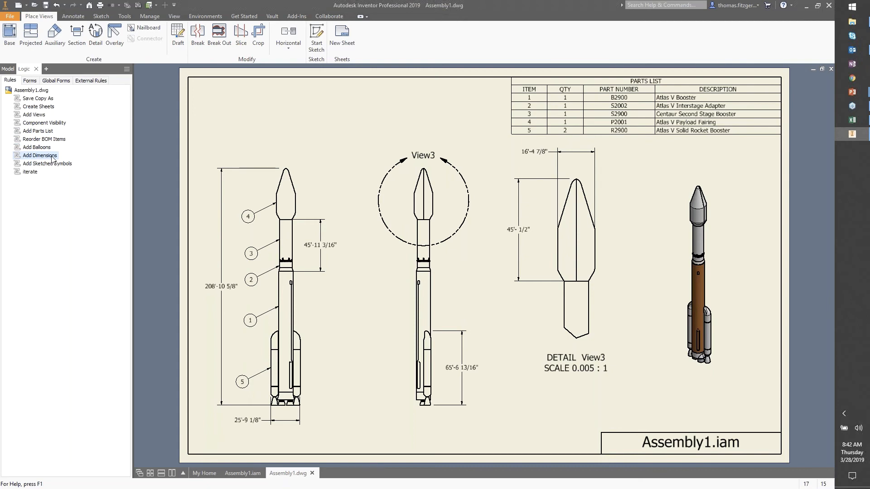
left_click(54, 164)
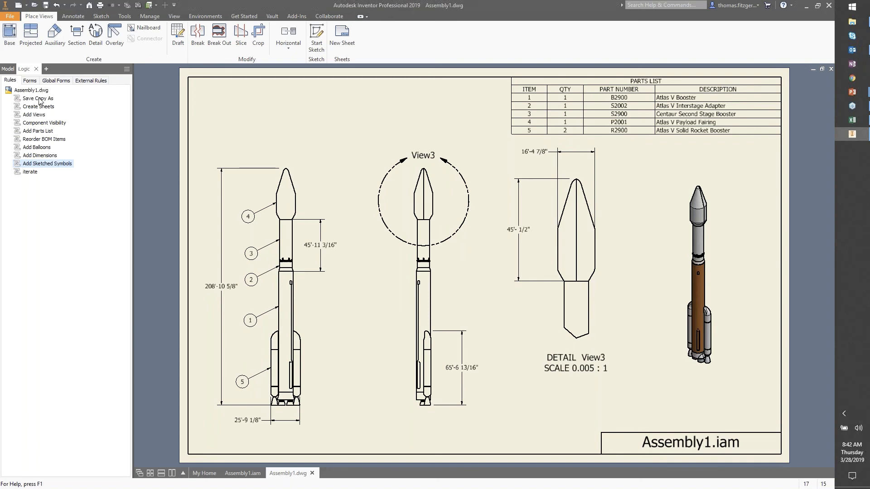
left_click(395, 119)
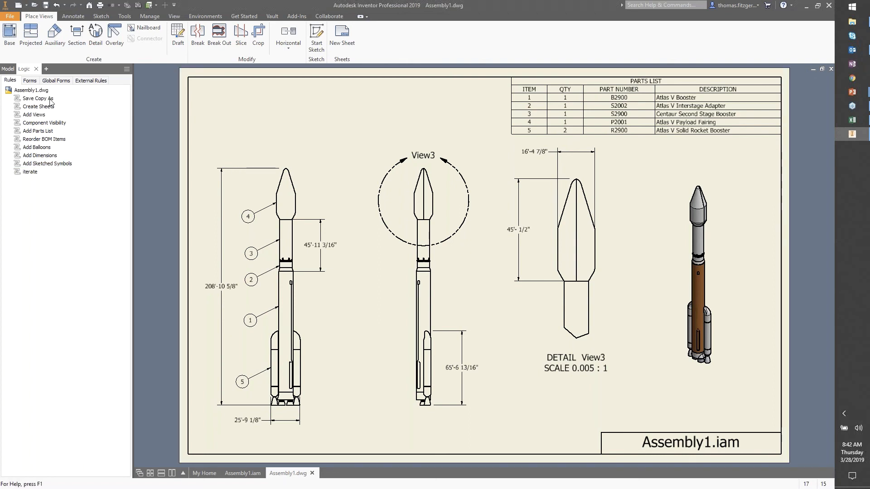
Open the Create Sheets rule's code, examine the sheet name and sheet size lines, and close the editor
left_click(47, 108)
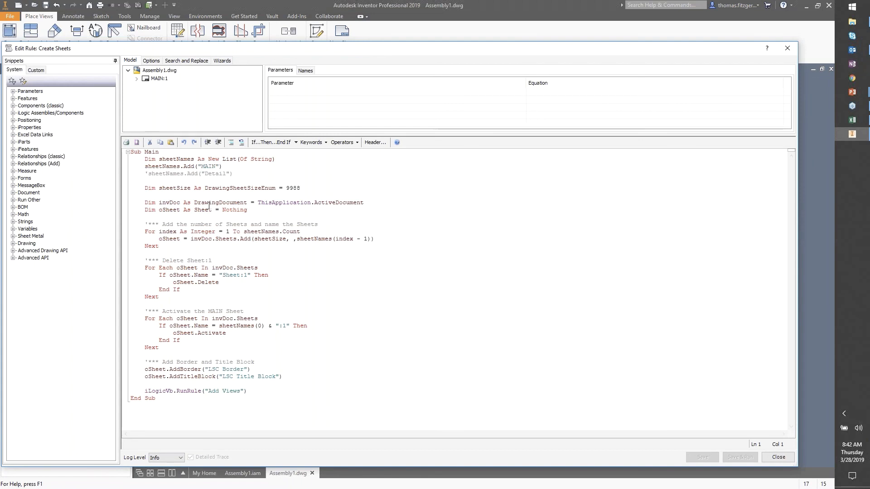
mouse_move(209, 206)
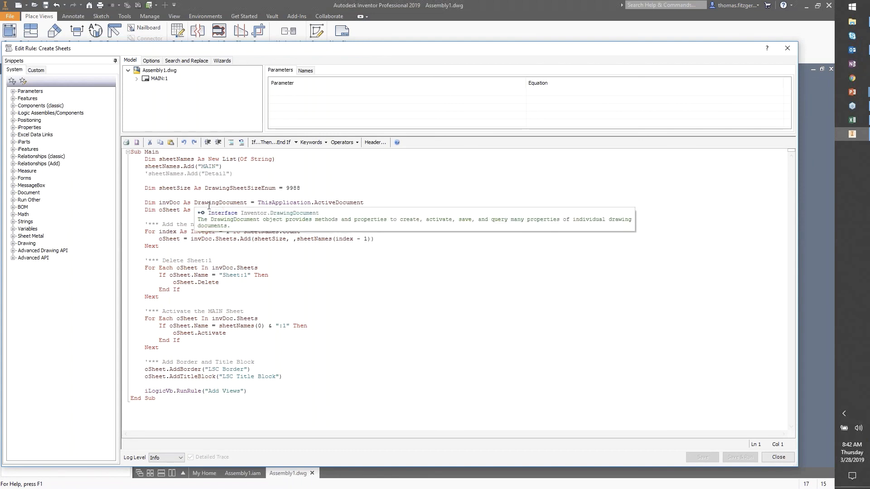
left_click(205, 166)
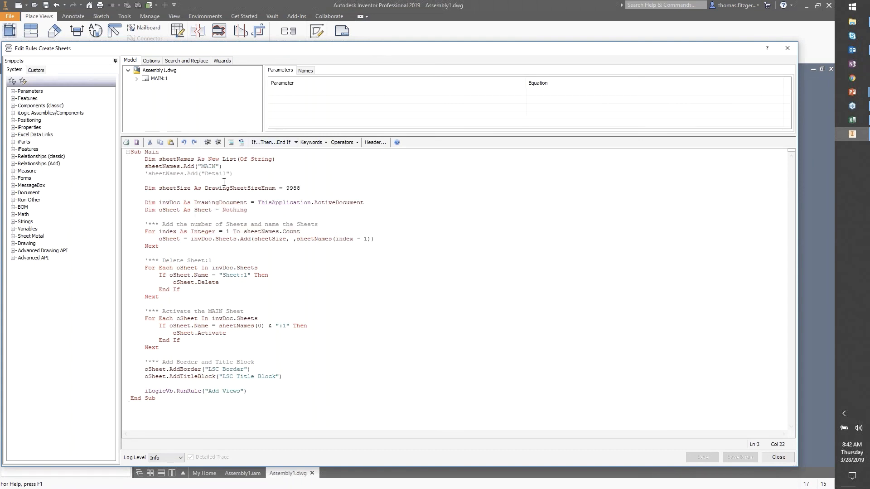
left_click(251, 188)
left_click(778, 457)
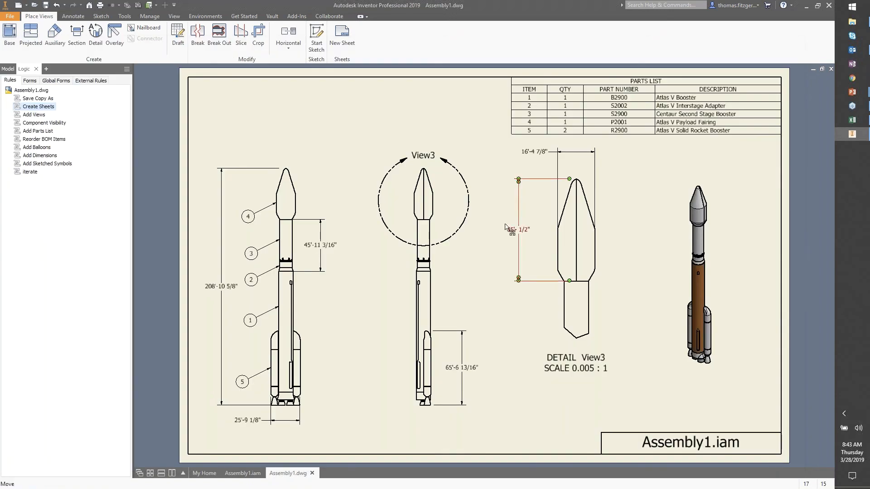